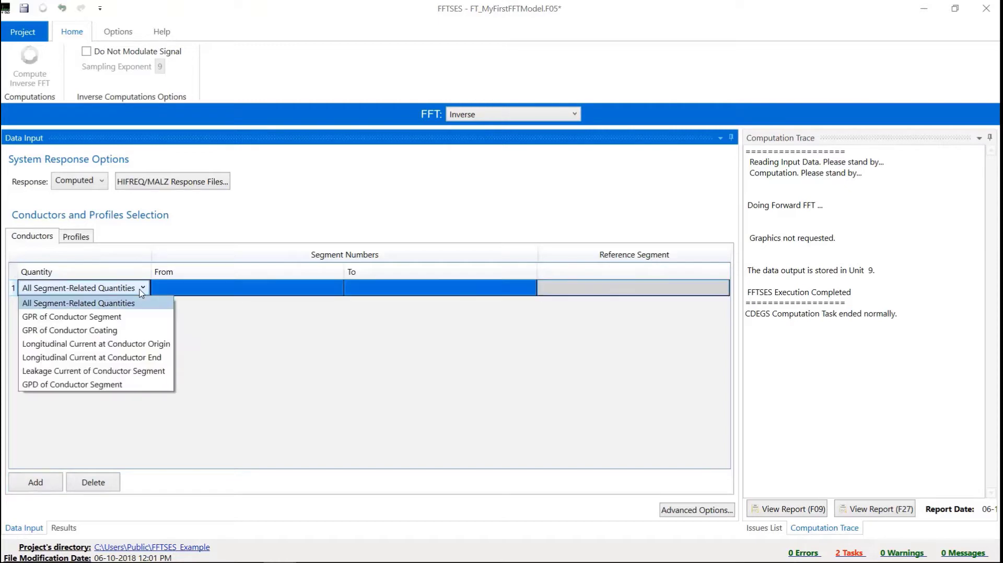
Set the first conductor entry's quantity to GPR of Conductor Segment, covering segment numbers from 1 to 1.
{"action": "left_click", "coordinate": [124, 317]}
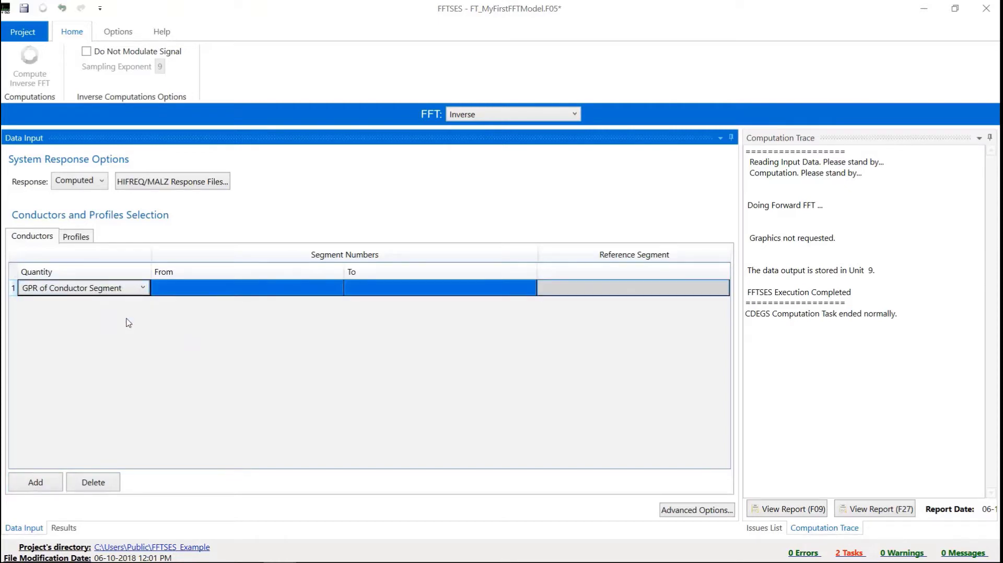
{"action": "left_click", "coordinate": [166, 293]}
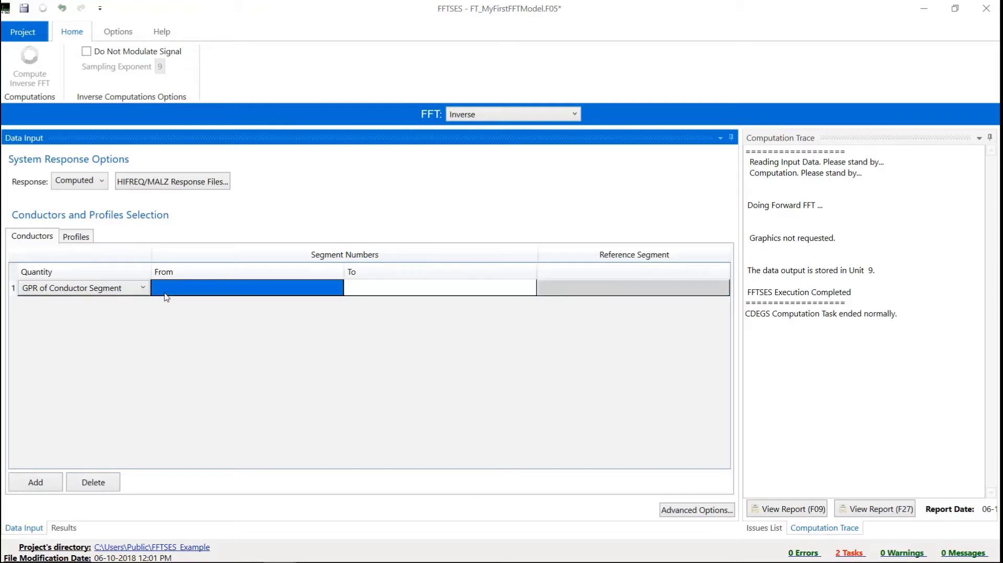
{"action": "left_click", "coordinate": [165, 289]}
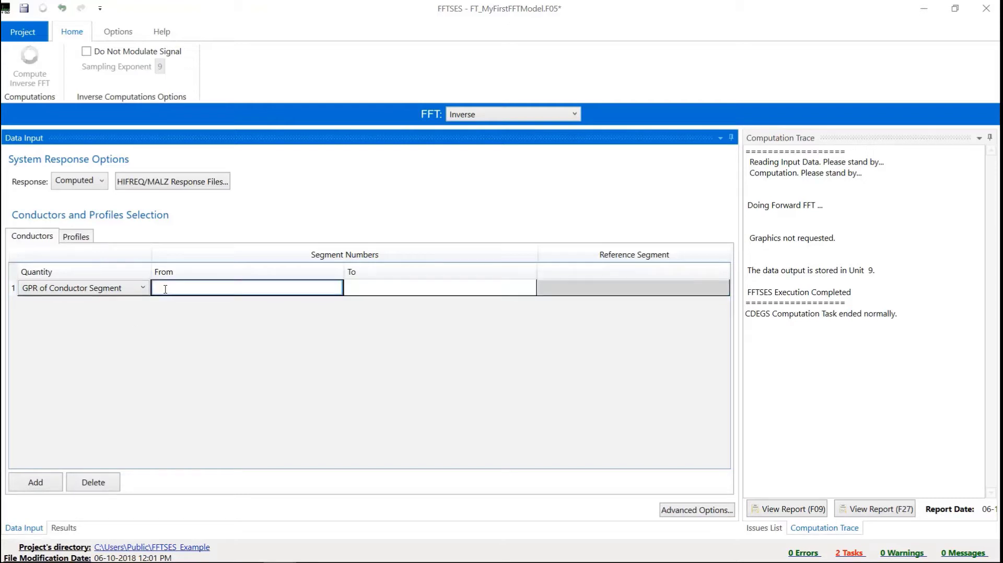
{"action": "type", "text": "1"}
{"action": "left_click", "coordinate": [355, 293]}
{"action": "type", "text": "1"}
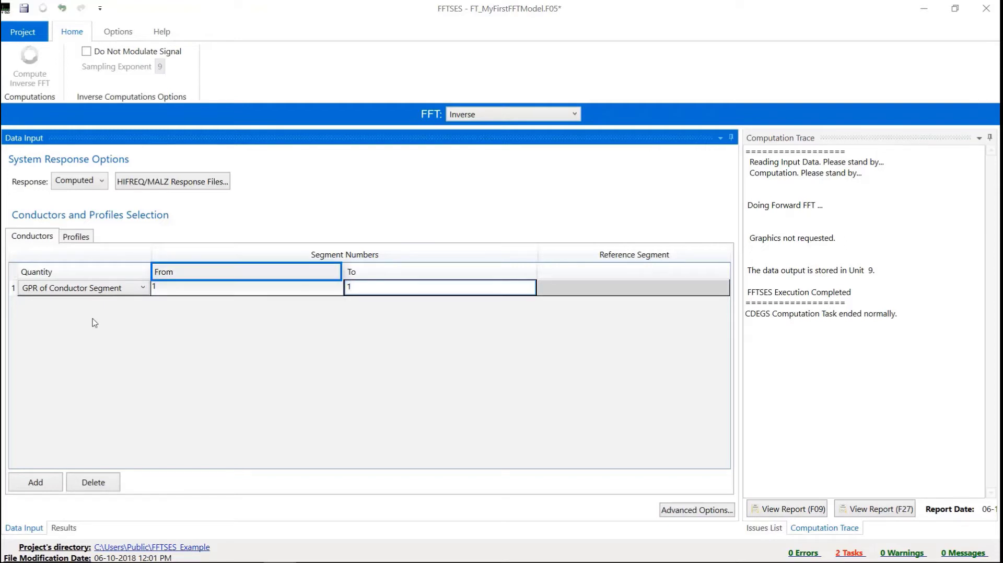
{"action": "key", "text": "Return"}
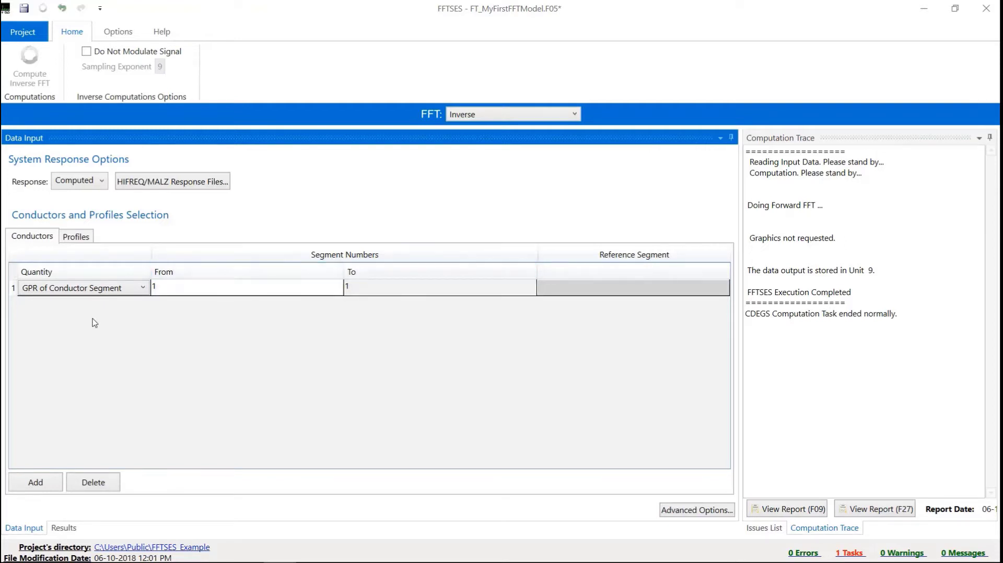
Add a Scalar Potentials profile entry for points 1 to 3 and profiles 1 to 1, keeping the system response as Computed.
{"action": "left_click", "coordinate": [81, 238]}
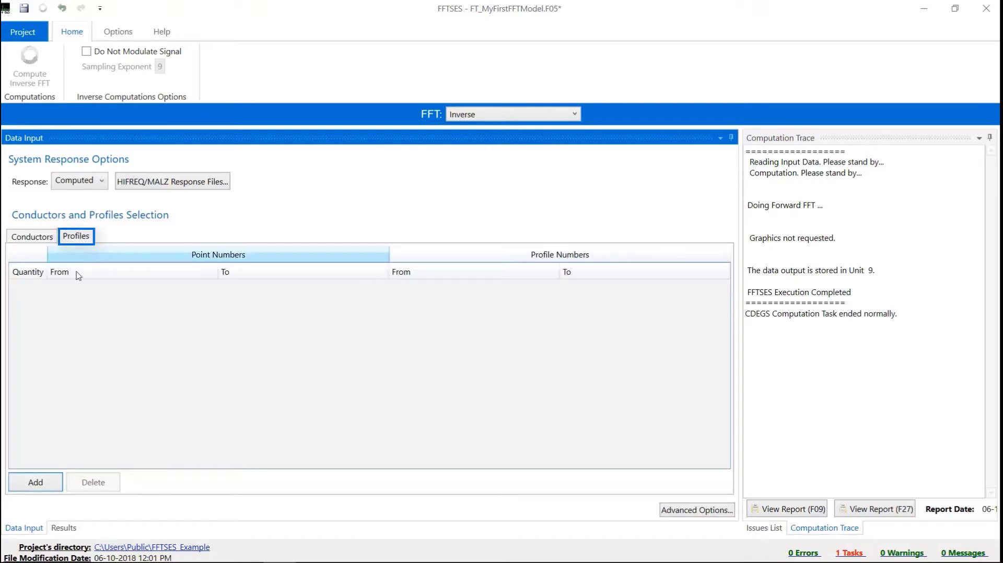
{"action": "left_click", "coordinate": [36, 483]}
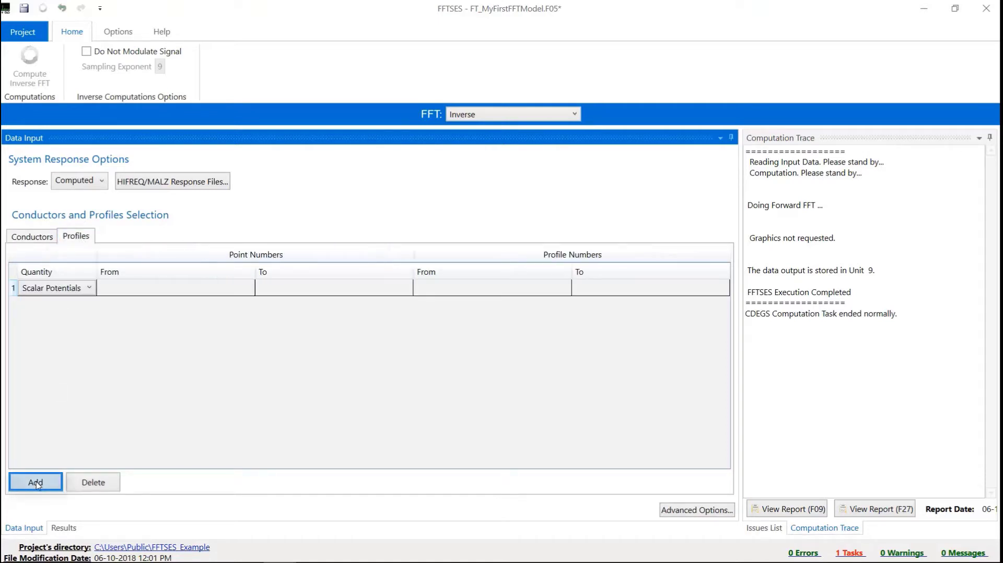
{"action": "left_click", "coordinate": [145, 291]}
{"action": "type", "text": "1"}
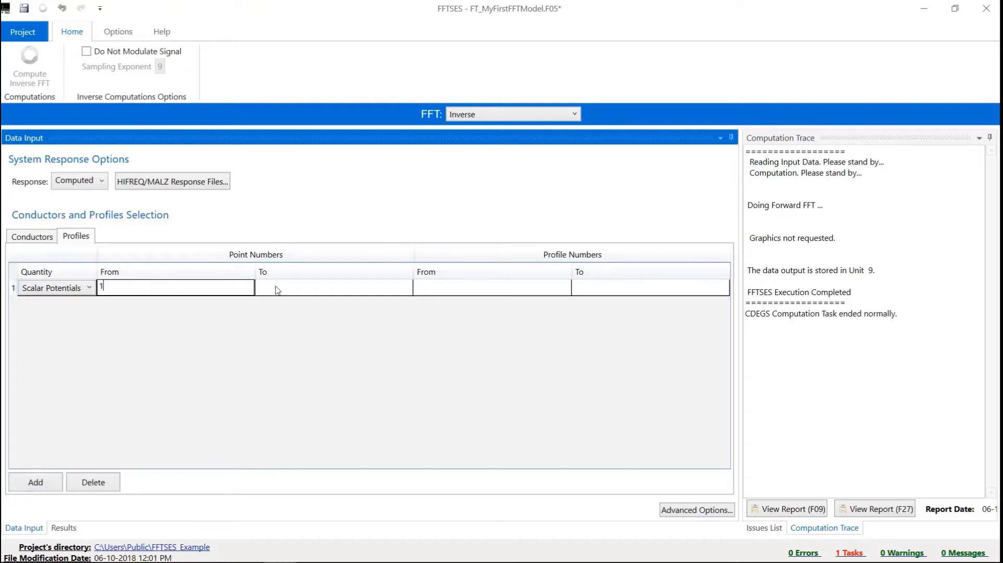
{"action": "key", "text": "Tab"}
{"action": "type", "text": "3"}
{"action": "key", "text": "Tab"}
{"action": "type", "text": "1"}
{"action": "key", "text": "Tab"}
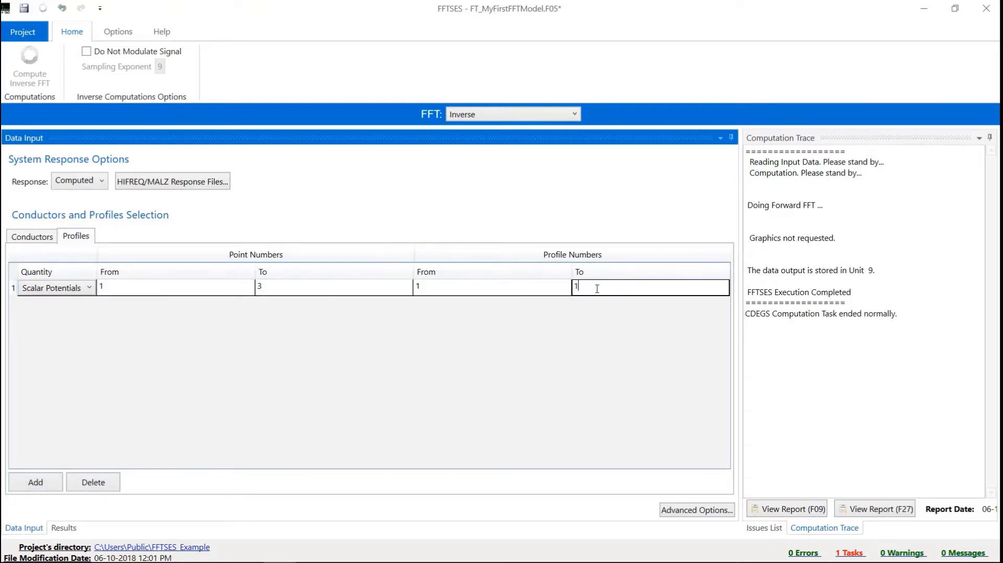
{"action": "type", "text": "1"}
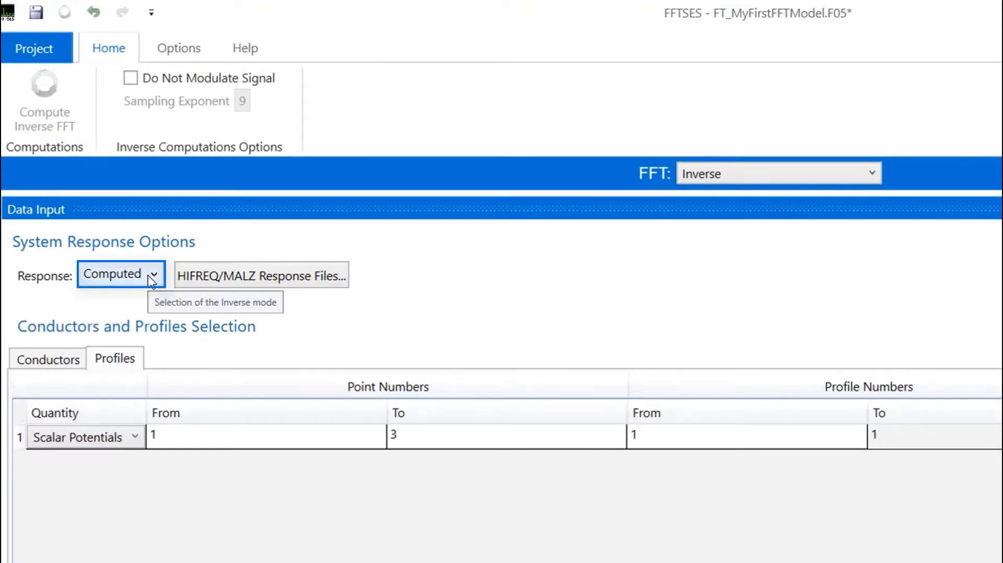
{"action": "left_click", "coordinate": [151, 279]}
{"action": "left_click", "coordinate": [139, 298]}
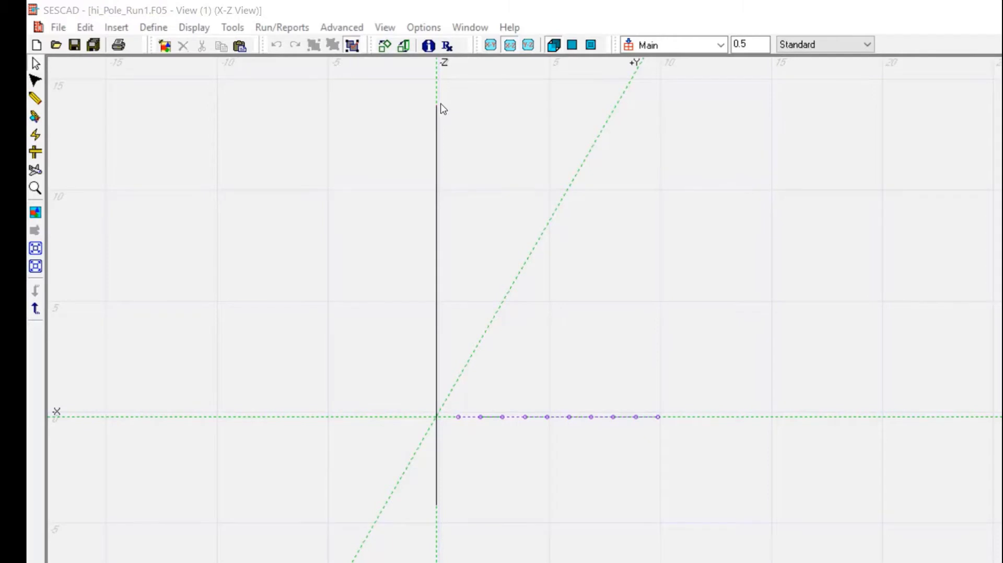
In SESCAD, examine the characteristics of the small segment at the top of the pole, including its energization type, magnitude and angle.
{"action": "scroll", "coordinate": [440, 110], "scroll_direction": "up", "scroll_amount": 2}
{"action": "scroll", "coordinate": [439, 111], "scroll_direction": "up", "scroll_amount": 3}
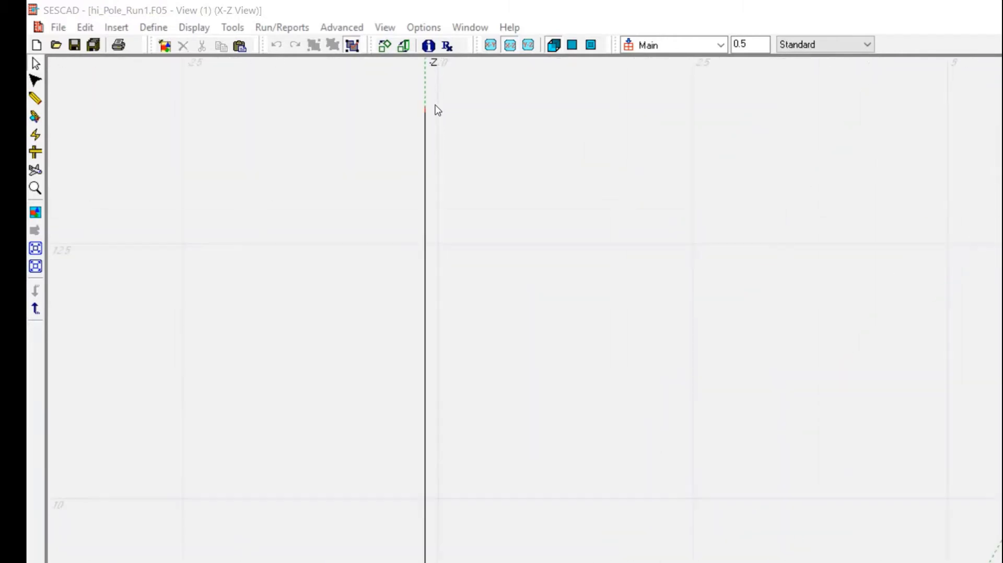
{"action": "scroll", "coordinate": [435, 113], "scroll_direction": "up", "scroll_amount": 2}
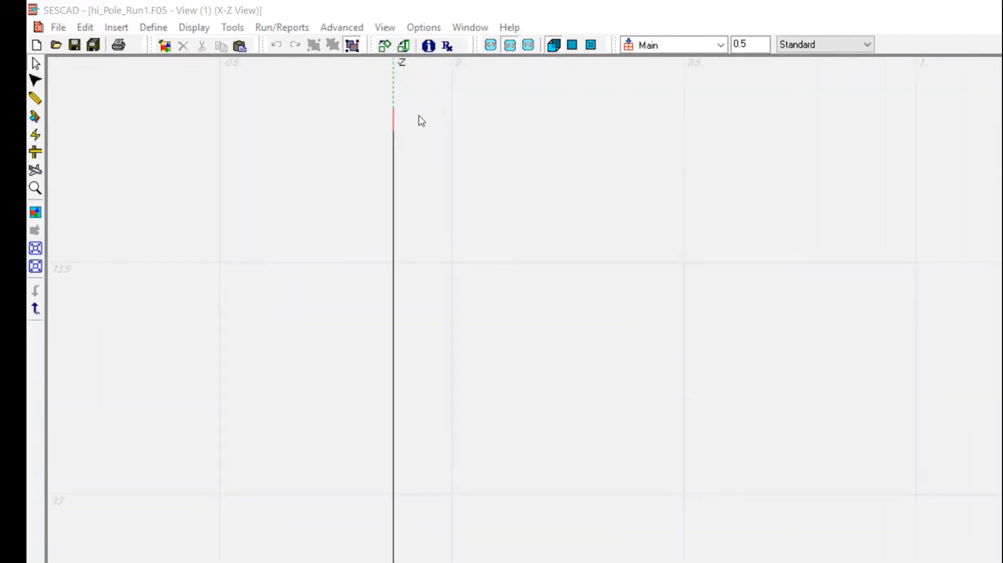
{"action": "right_click", "coordinate": [395, 121]}
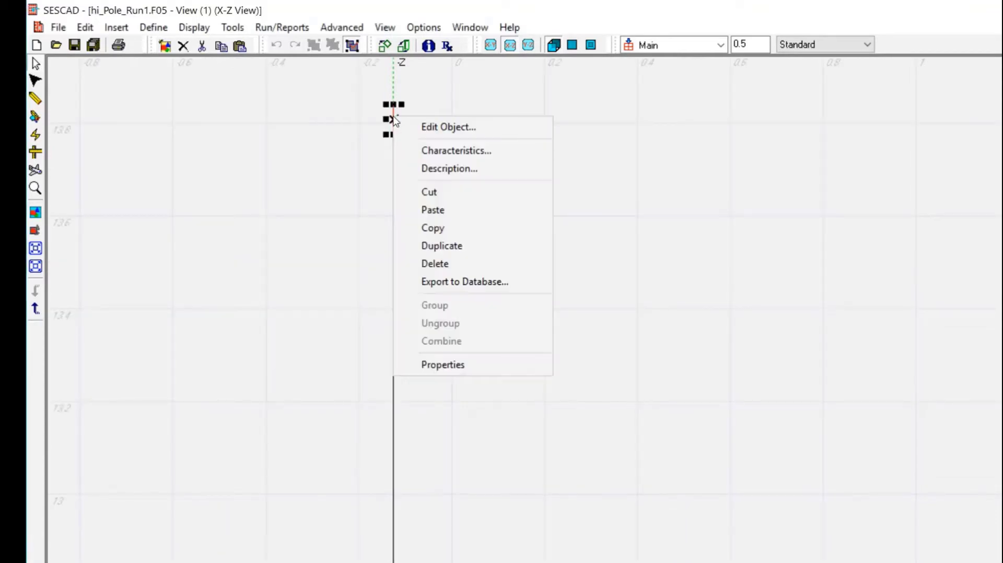
{"action": "left_click", "coordinate": [433, 151]}
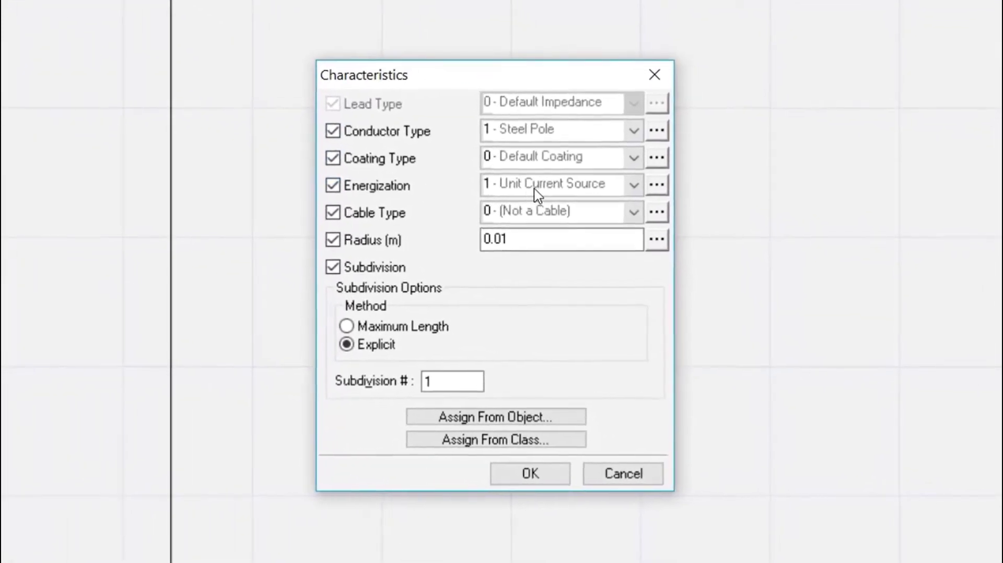
{"action": "left_click", "coordinate": [656, 182]}
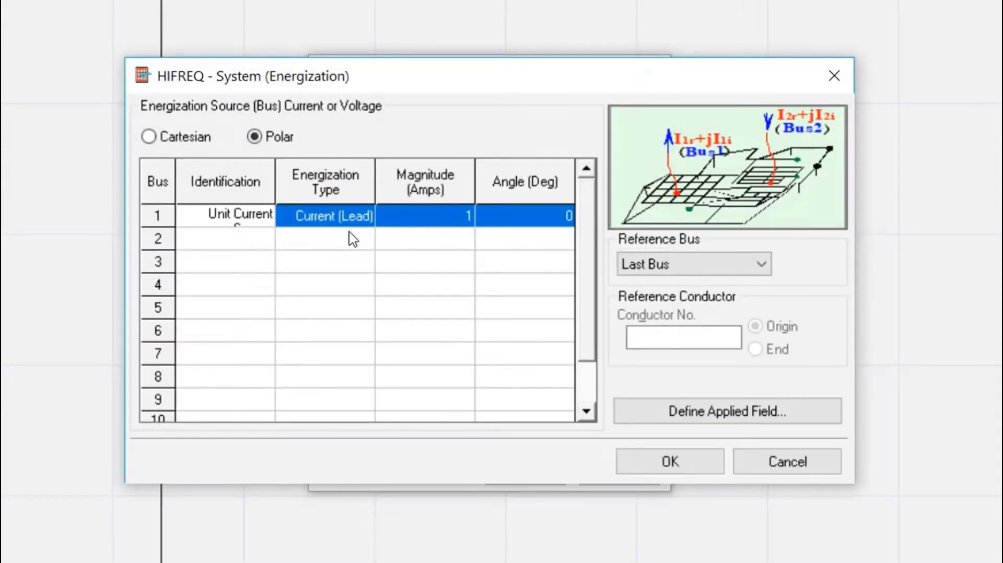
{"action": "left_click", "coordinate": [448, 224]}
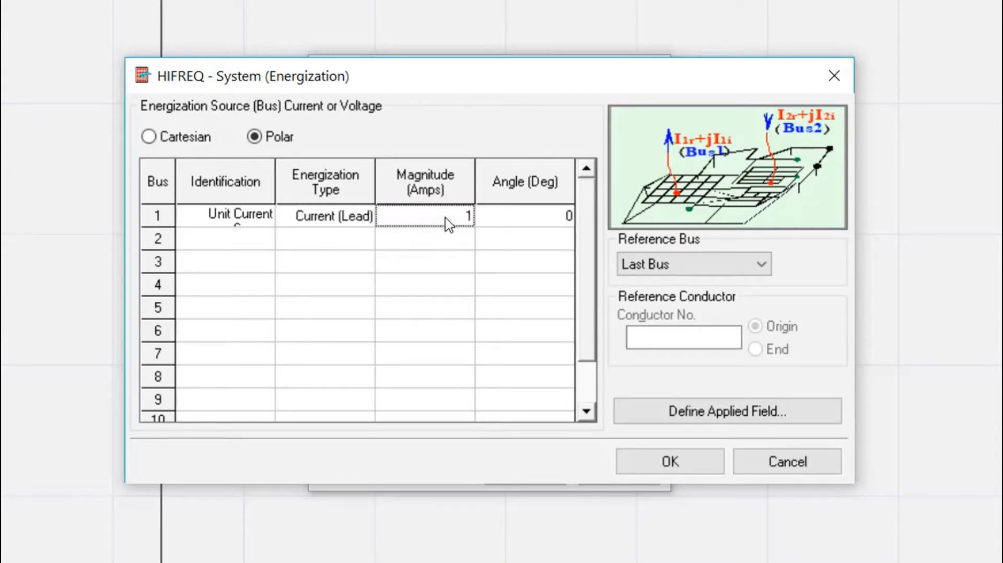
{"action": "left_click", "coordinate": [521, 222]}
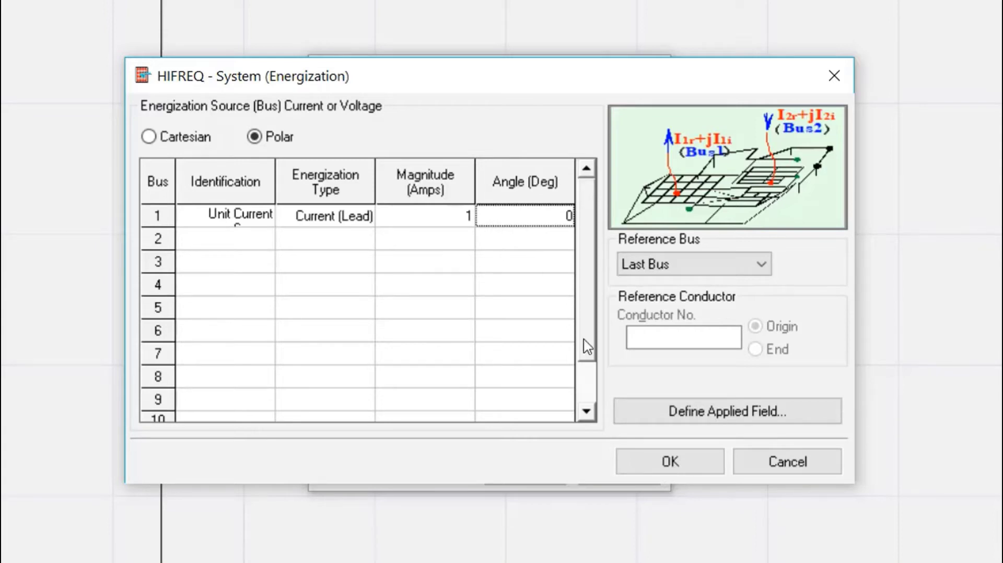
{"action": "left_click", "coordinate": [648, 460]}
{"action": "left_click", "coordinate": [549, 474]}
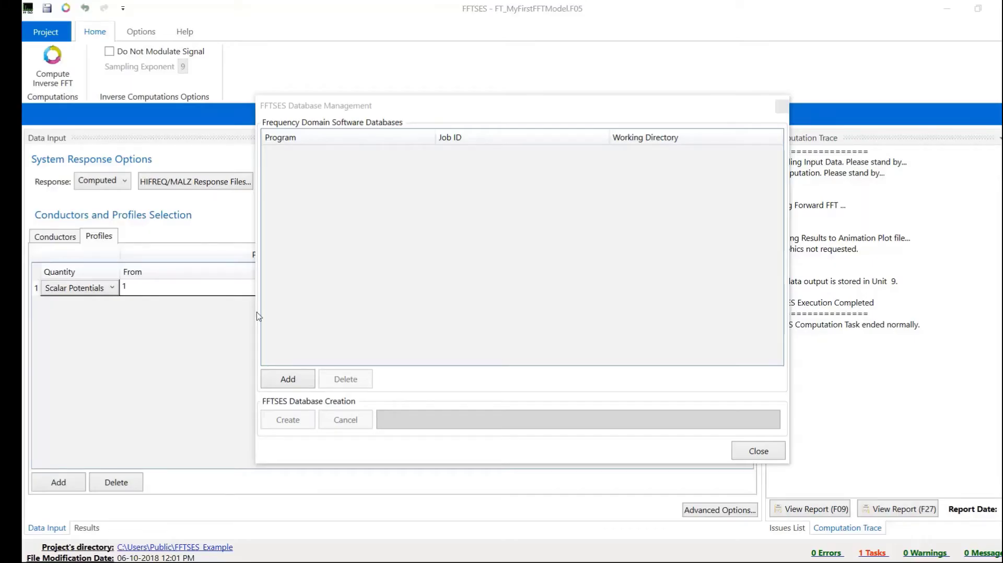
In FFTSES, add the response file HI_Pole_Run1.F21 to the frequency domain databases and create the FFTSES database from it.
{"action": "left_click", "coordinate": [288, 379]}
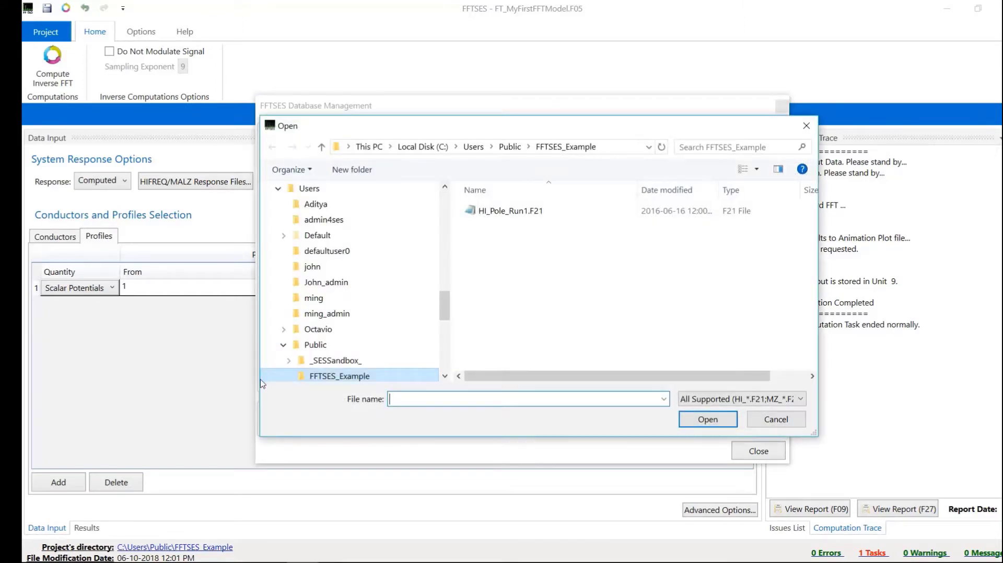
{"action": "left_click", "coordinate": [498, 212]}
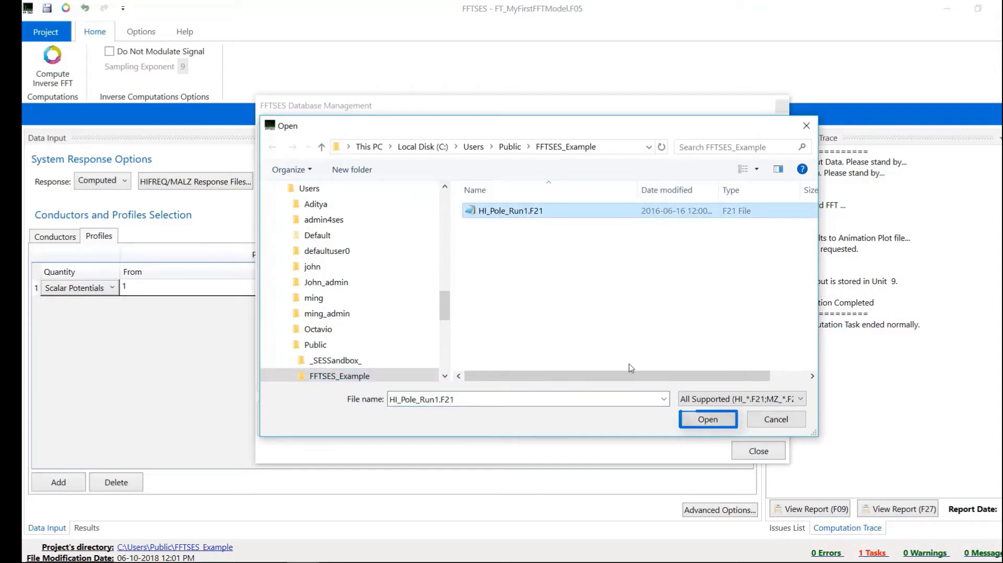
{"action": "left_click", "coordinate": [701, 420]}
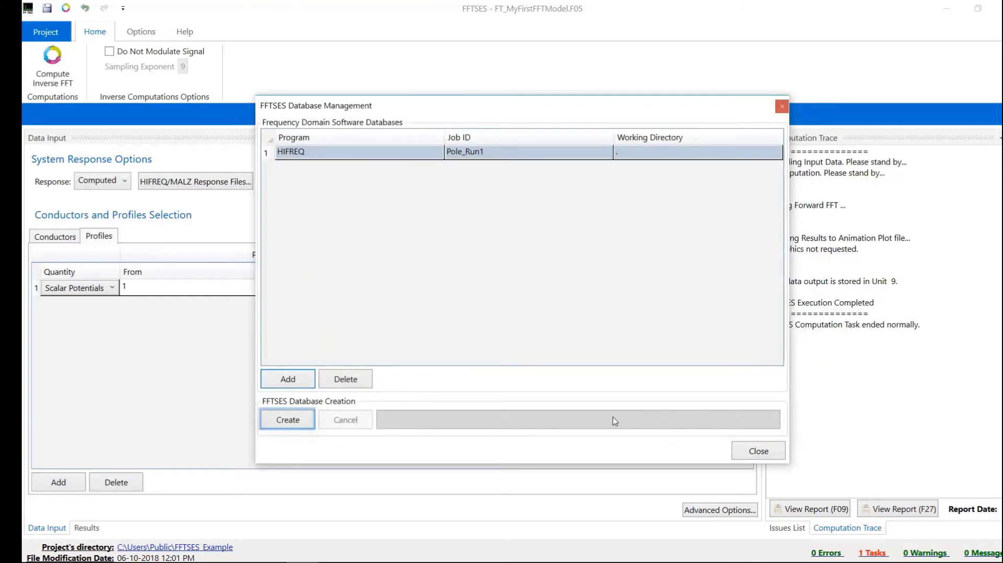
{"action": "left_click", "coordinate": [291, 422]}
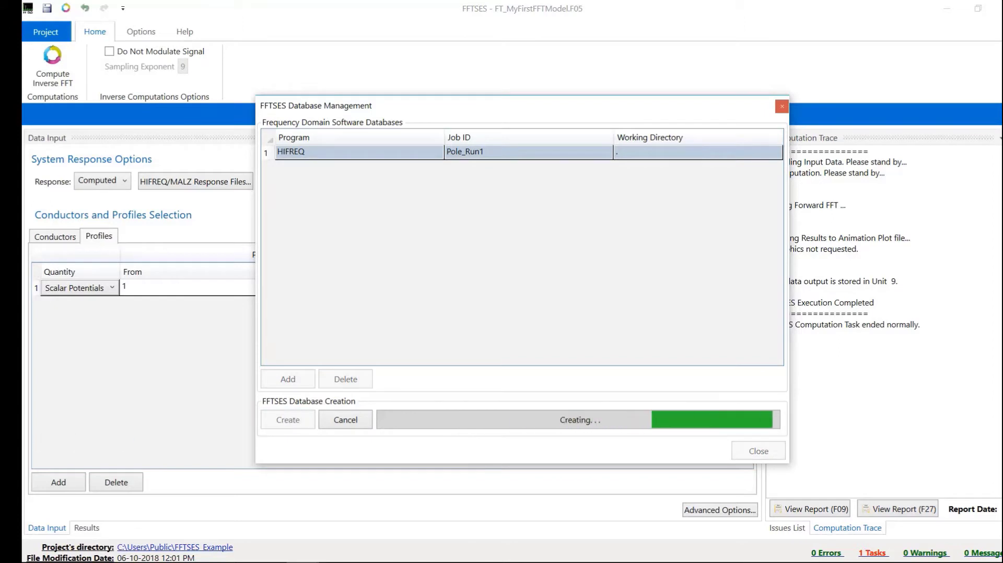
{"action": "left_click", "coordinate": [753, 456]}
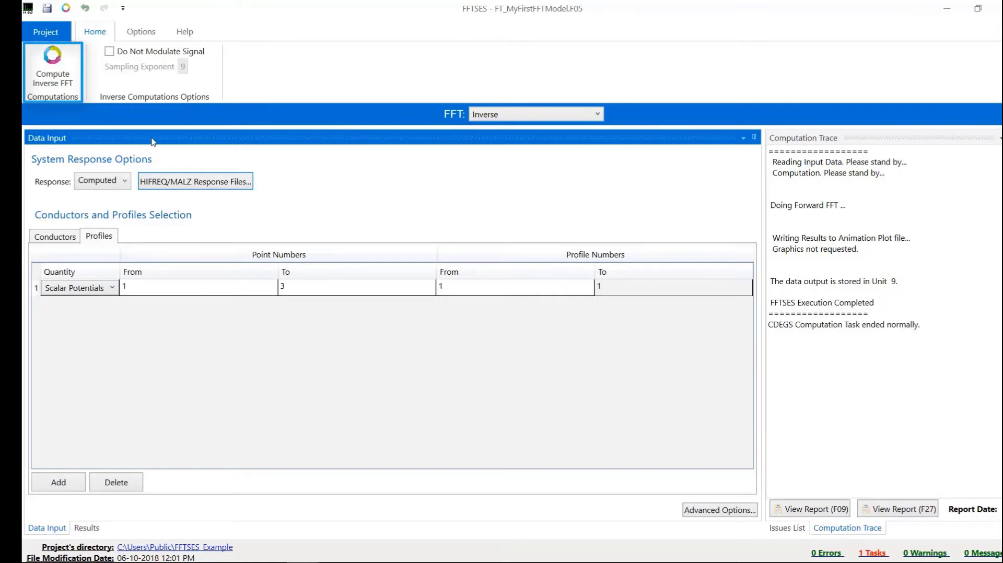
Compute the inverse FFT, overwriting the existing input file.
{"action": "left_click", "coordinate": [54, 68]}
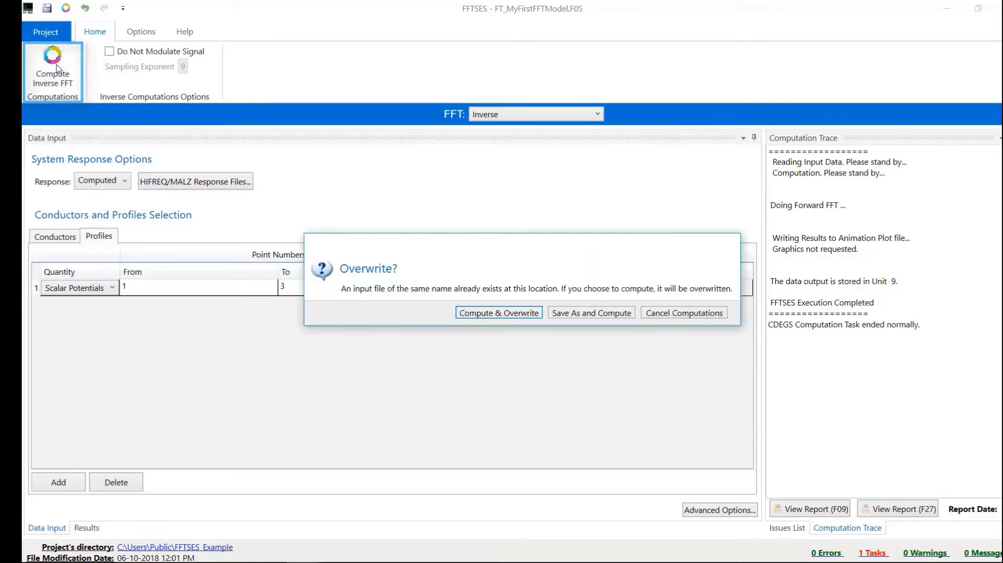
{"action": "left_click", "coordinate": [519, 312]}
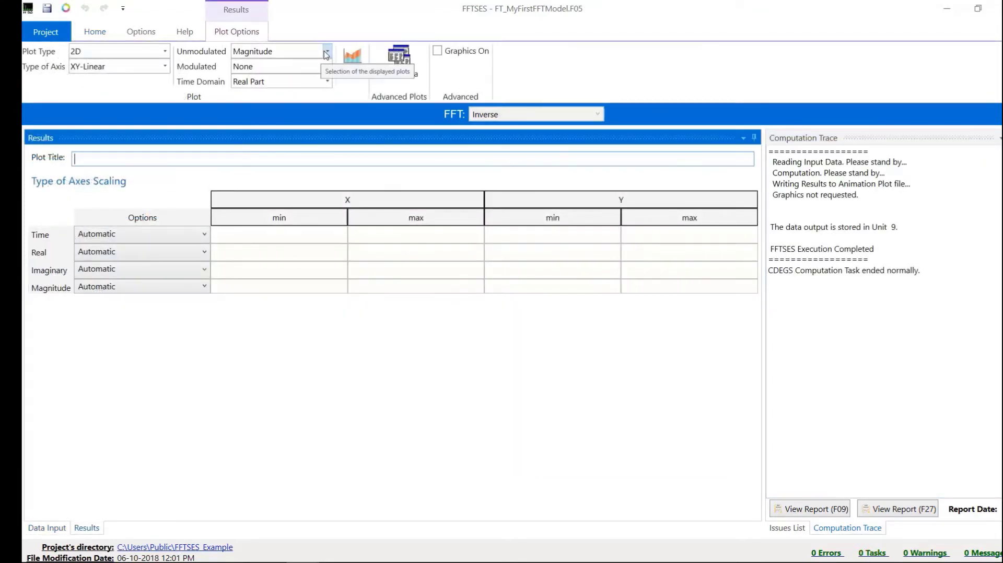
{"action": "left_click", "coordinate": [326, 52]}
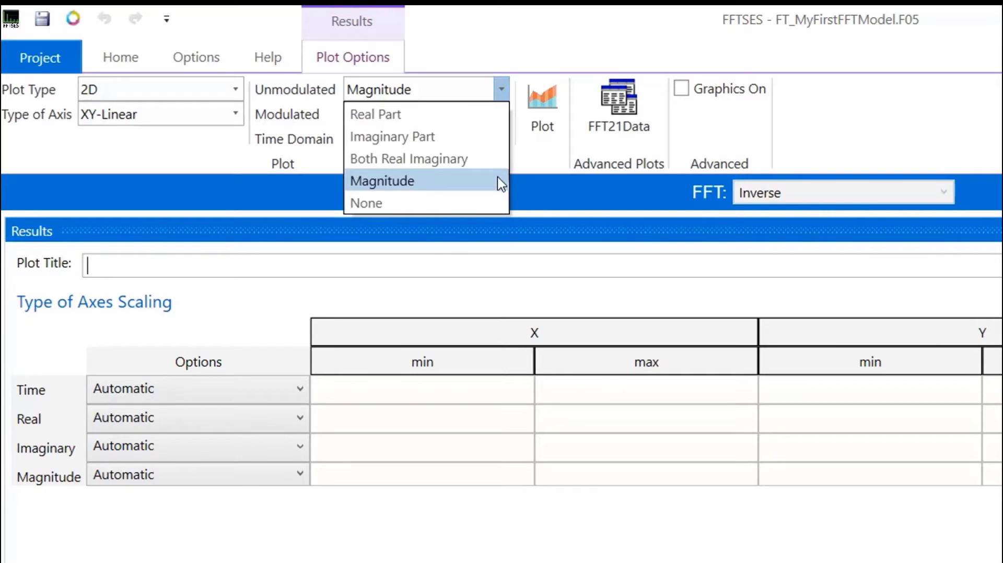
{"action": "left_click", "coordinate": [500, 209]}
{"action": "left_click", "coordinate": [236, 90]}
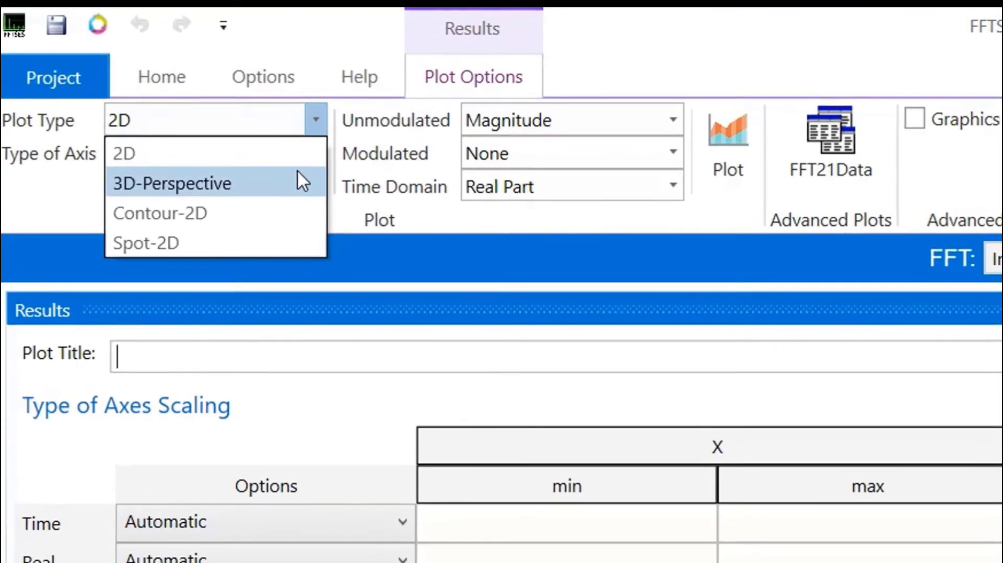
{"action": "left_click", "coordinate": [322, 128]}
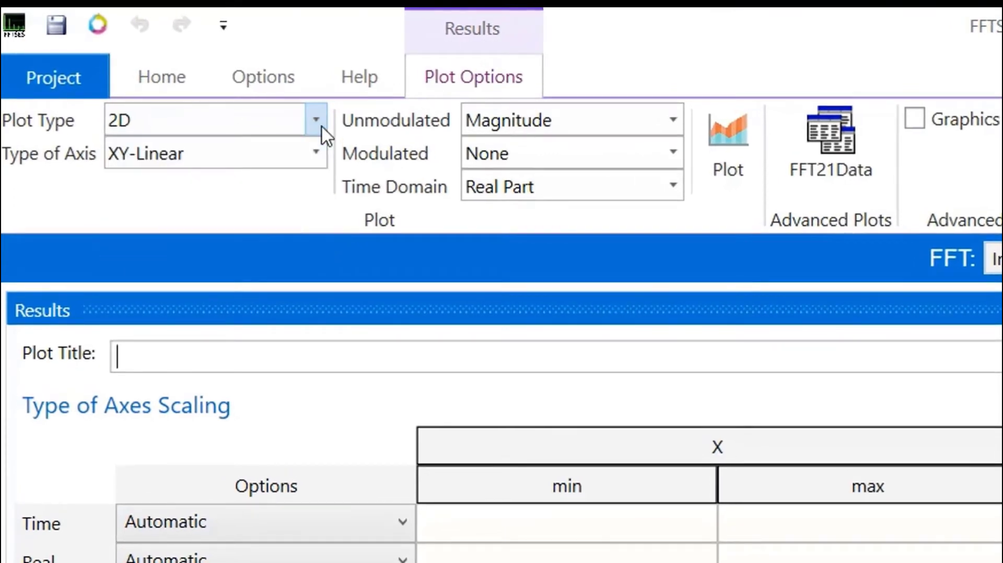
{"action": "left_click", "coordinate": [317, 154]}
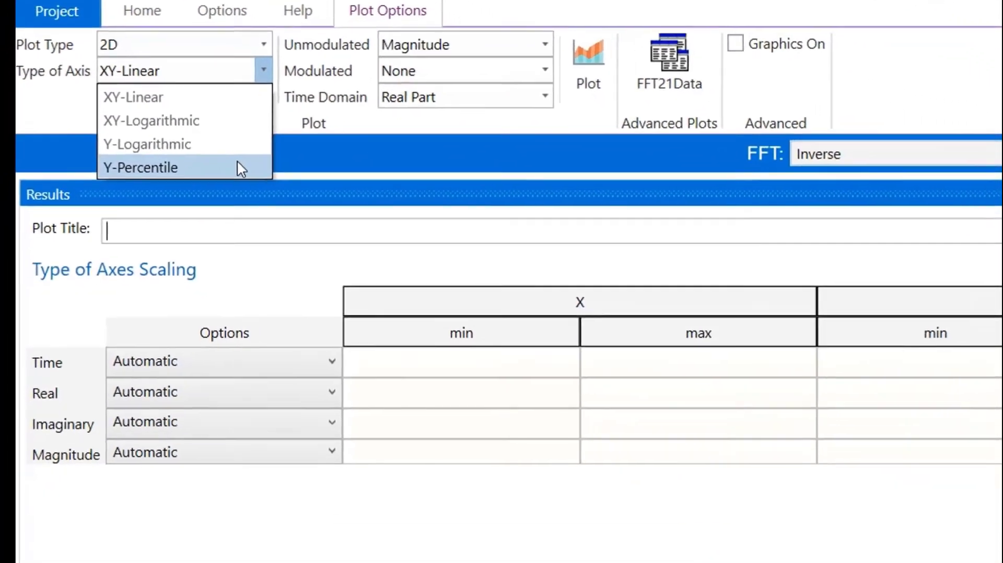
{"action": "left_click", "coordinate": [335, 317]}
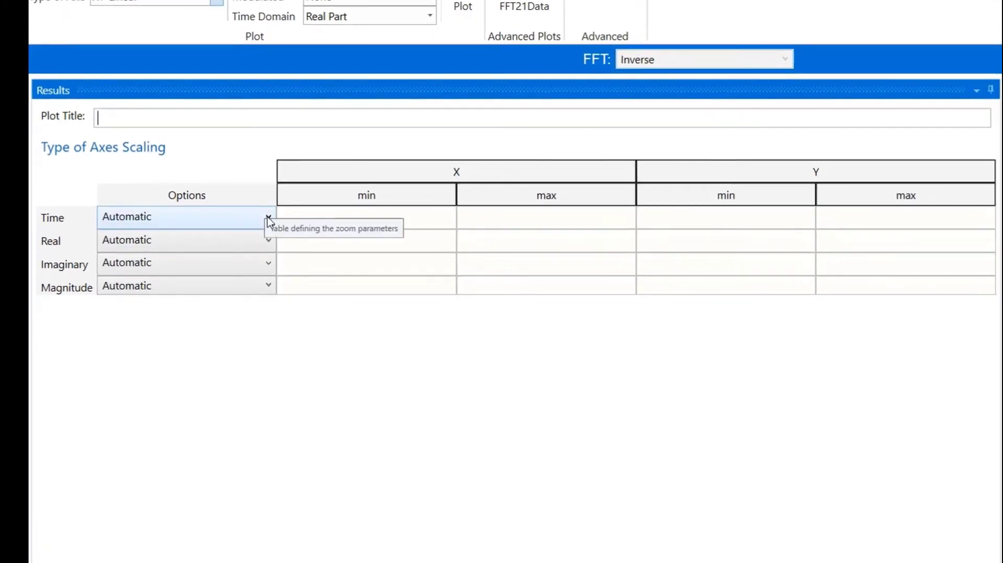
Set the Time axis scaling to User Defined with an X minimum of 0 and an X maximum of 50.
{"action": "left_click", "coordinate": [269, 217]}
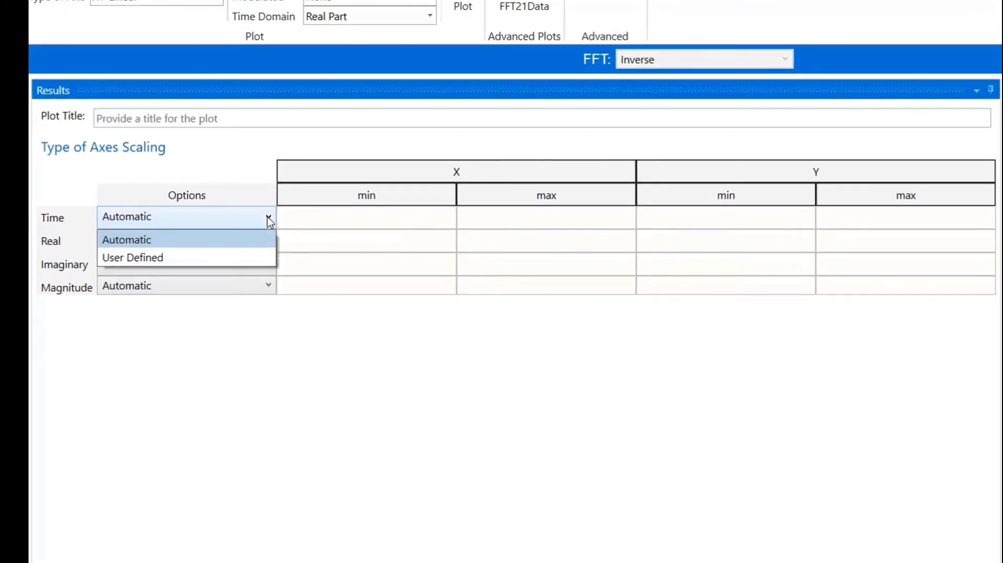
{"action": "left_click", "coordinate": [253, 256]}
{"action": "left_click", "coordinate": [314, 221]}
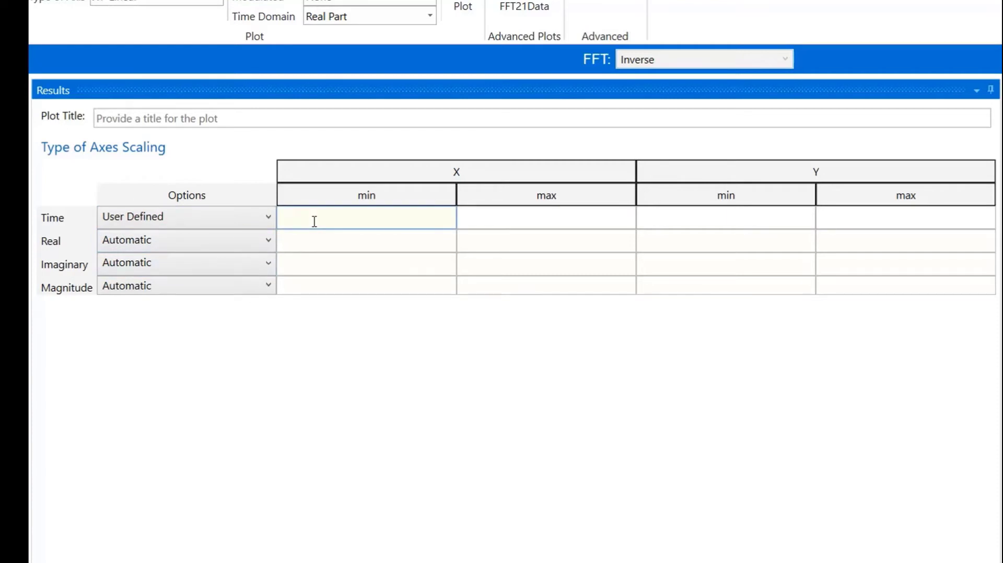
{"action": "type", "text": "0"}
{"action": "left_click", "coordinate": [484, 224]}
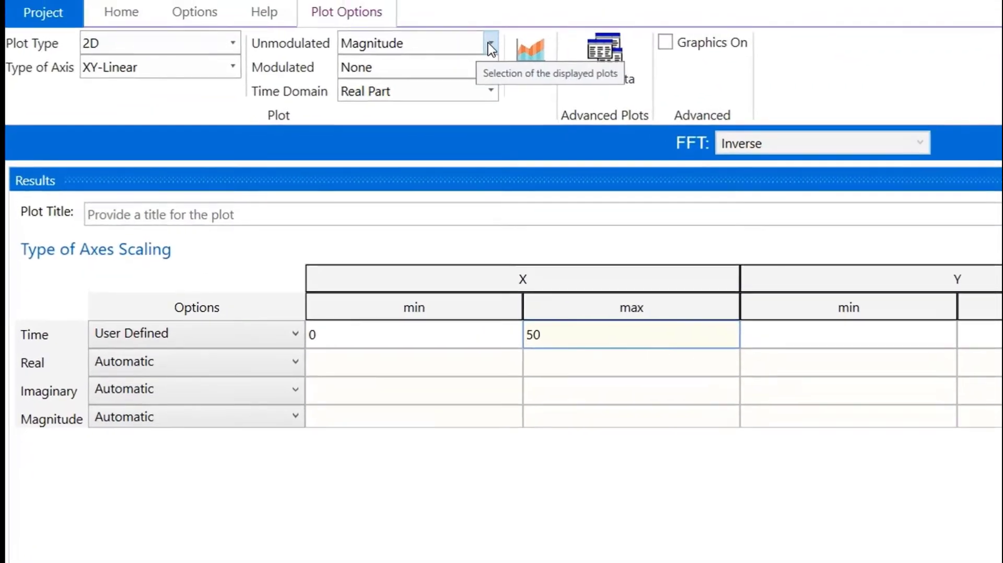
Set the unmodulated plot selection to None and plot the real part of the time domain results.
{"action": "left_click", "coordinate": [492, 47]}
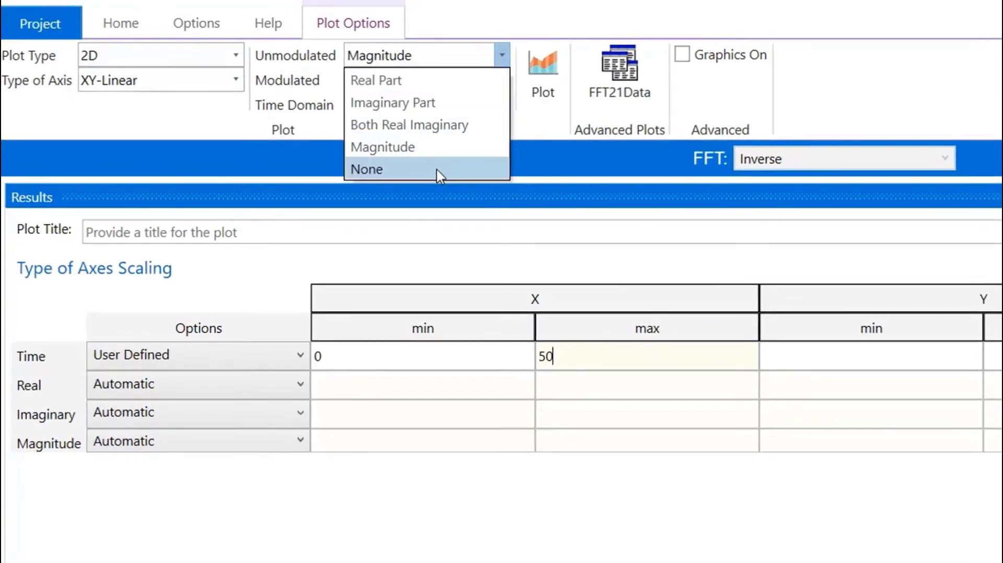
{"action": "left_click", "coordinate": [436, 168]}
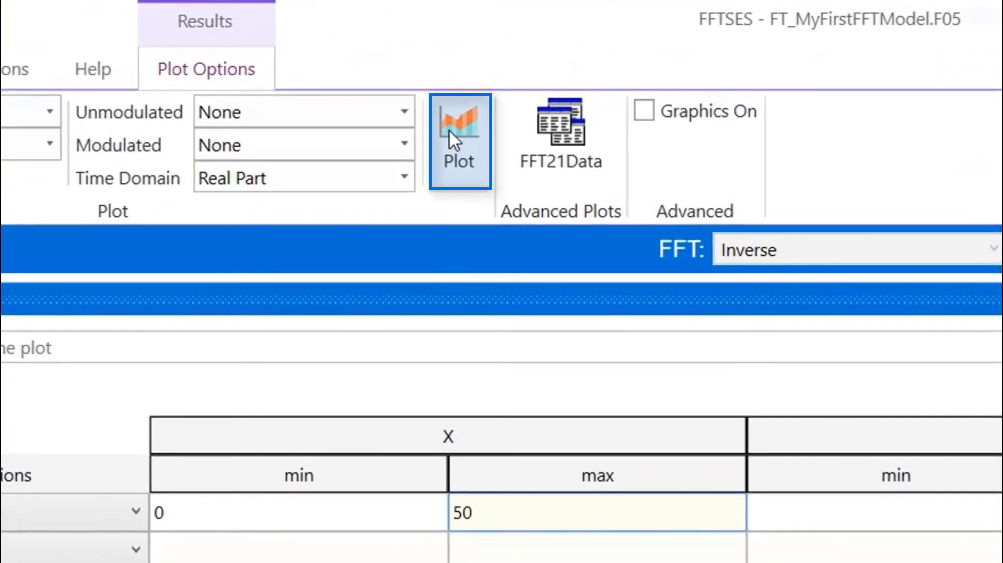
{"action": "left_click", "coordinate": [449, 129]}
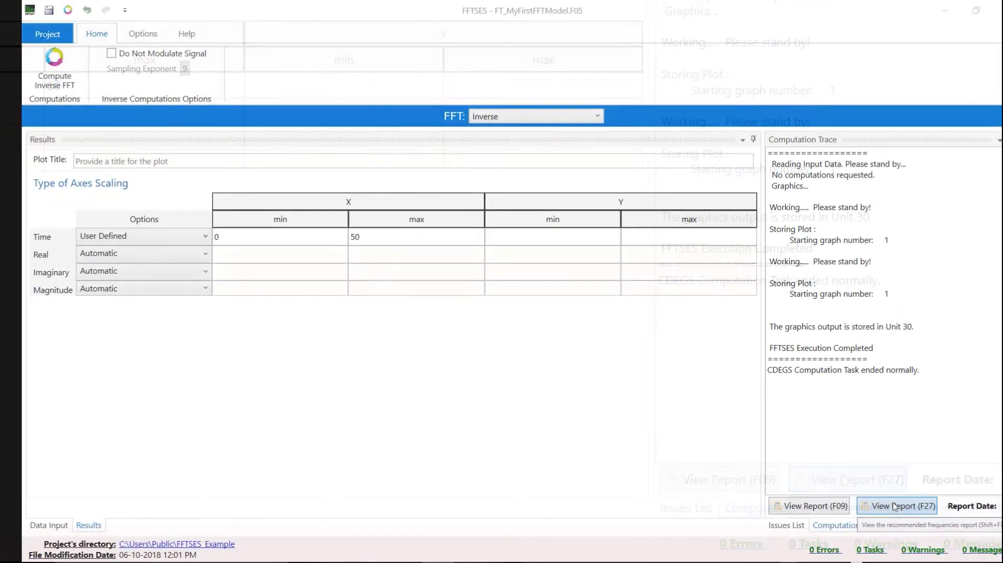
Open the F27 report and examine its list of recommended individual frequencies.
{"action": "left_click", "coordinate": [895, 507]}
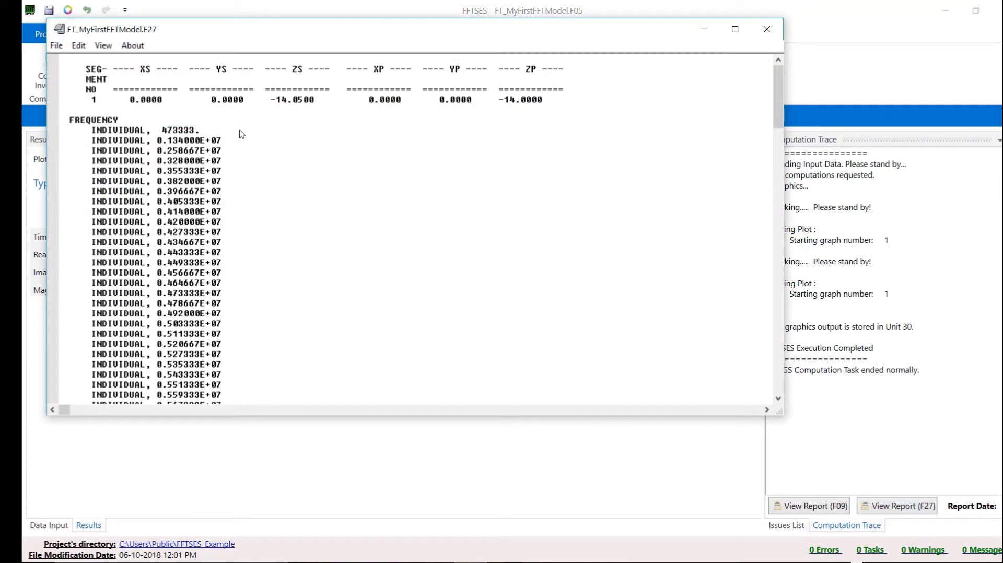
{"action": "left_click_drag", "start_coordinate": [64, 120], "coordinate": [233, 277]}
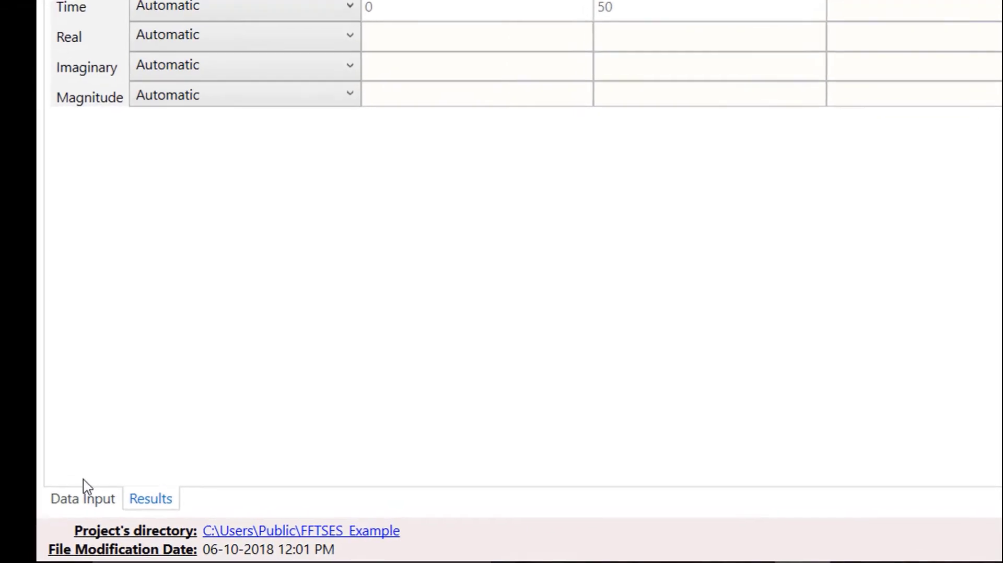
Extend the Scalar Potentials profile entry in the data input to point number 10 and recompute the inverse FFT.
{"action": "left_click", "coordinate": [75, 495]}
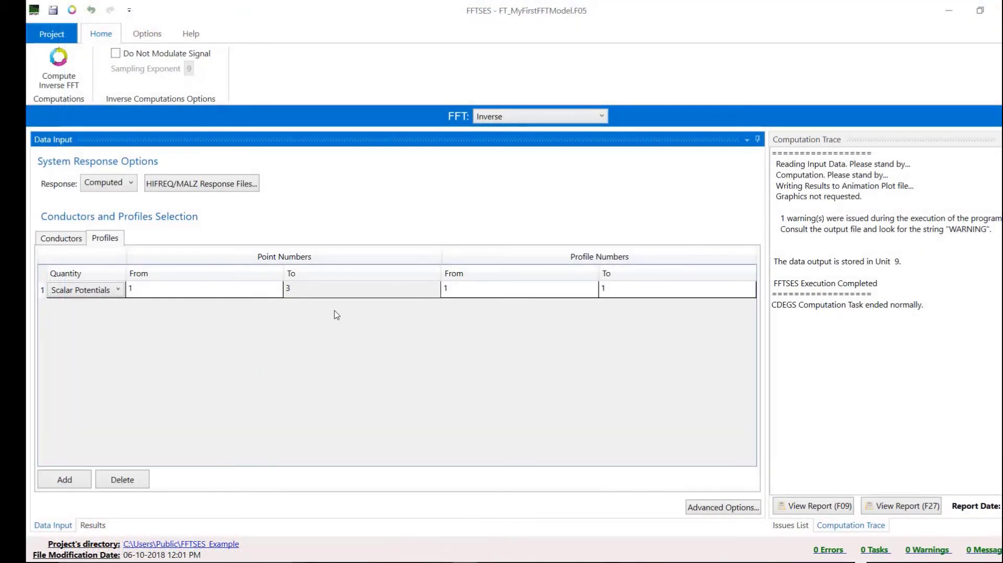
{"action": "left_click", "coordinate": [330, 294]}
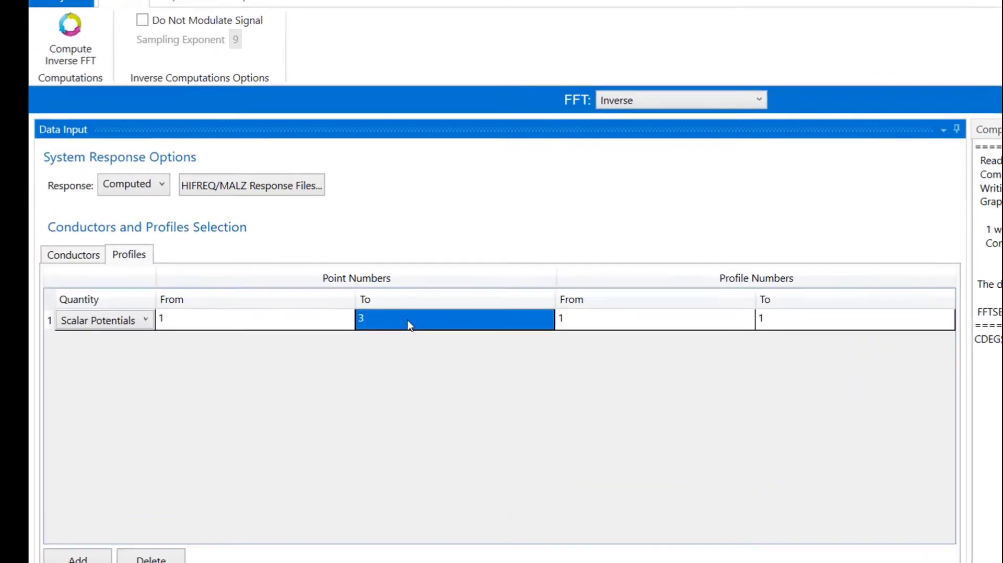
{"action": "type", "text": "10"}
{"action": "left_click", "coordinate": [476, 417]}
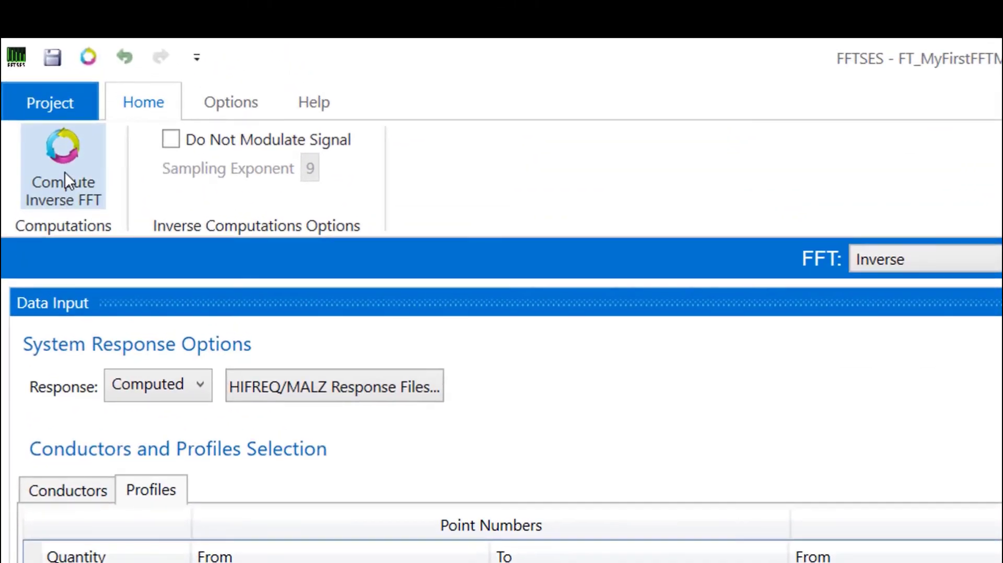
{"action": "left_click", "coordinate": [65, 172]}
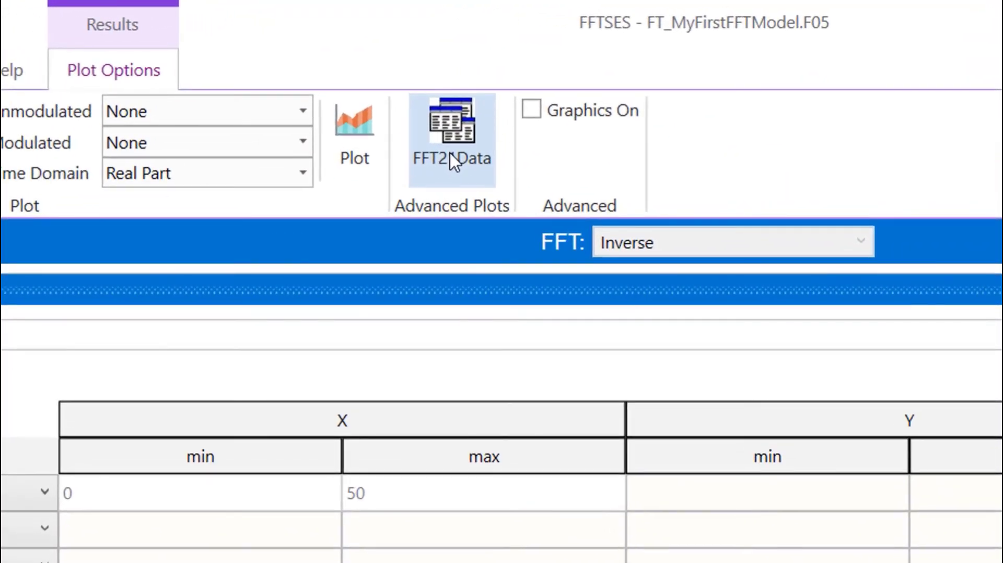
In the FFTSES Database Manager, set the computed potentials to Extract Data at All Time Samples with Use Absolute Values turned off.
{"action": "left_click", "coordinate": [450, 154]}
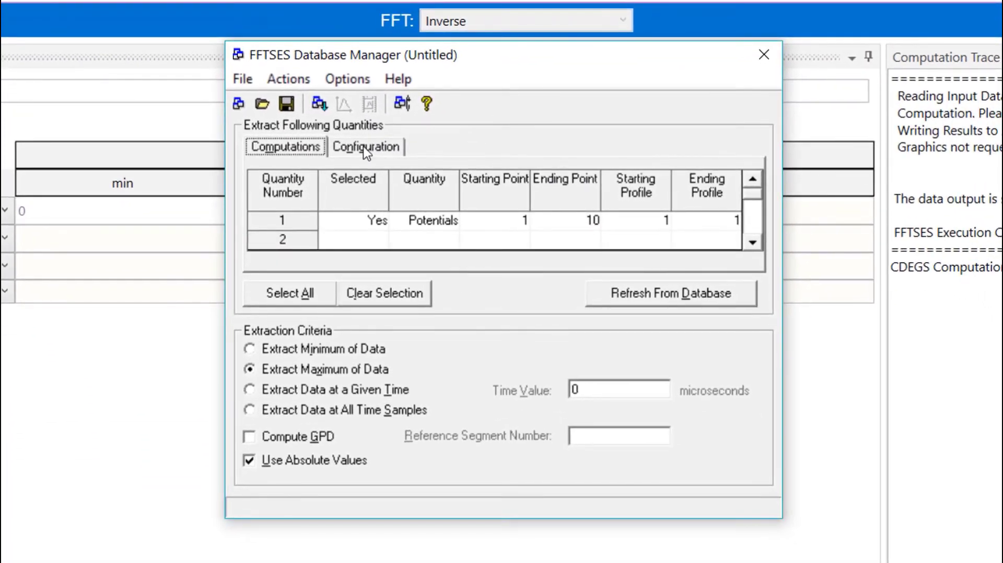
{"action": "left_click", "coordinate": [366, 148]}
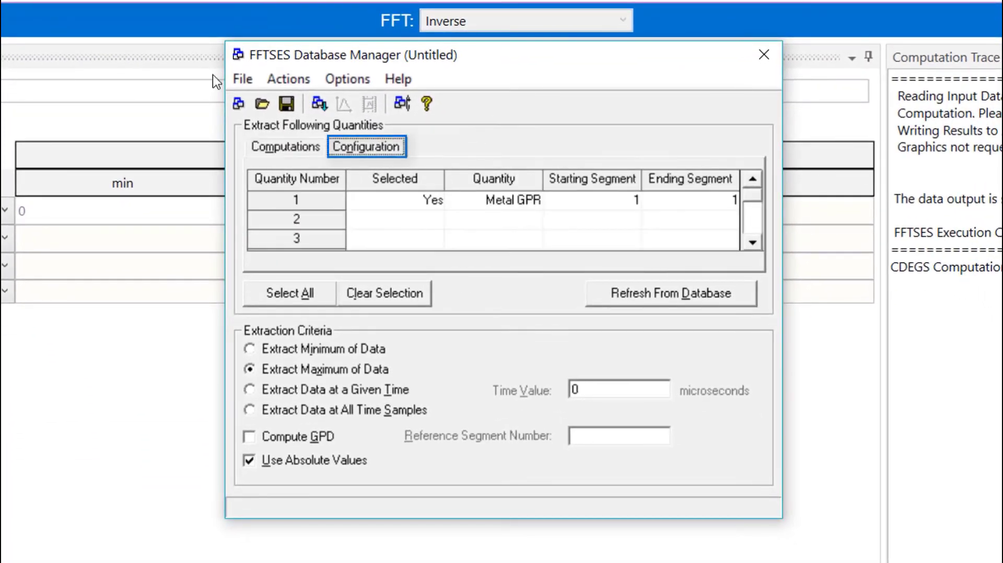
{"action": "key", "text": "Down"}
{"action": "key", "text": "Return"}
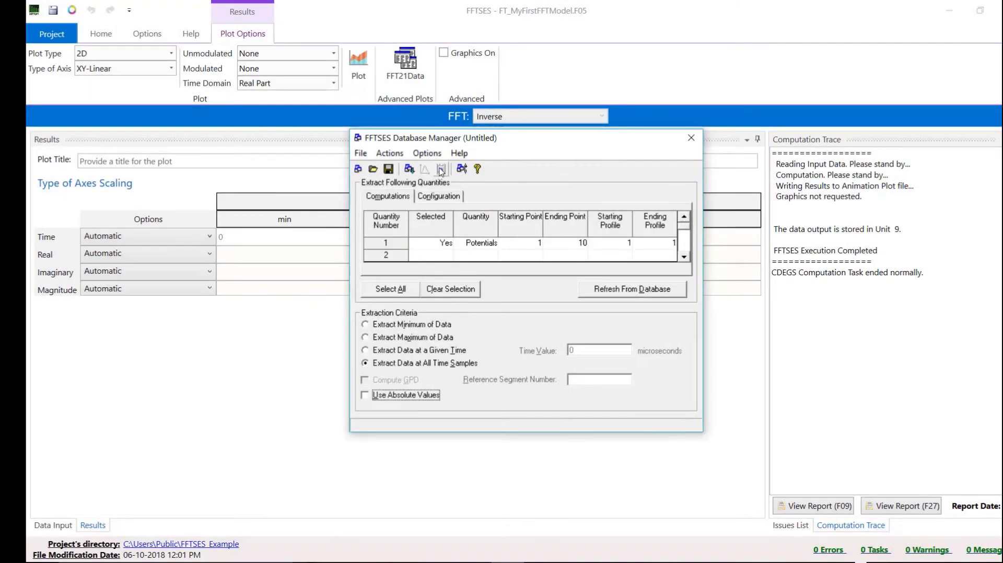
Plot the scalar potentials as a 2D Curve for profile 1, points 1 to 10, from 0 to 150 microseconds, and play the animation.
{"action": "left_click", "coordinate": [442, 169]}
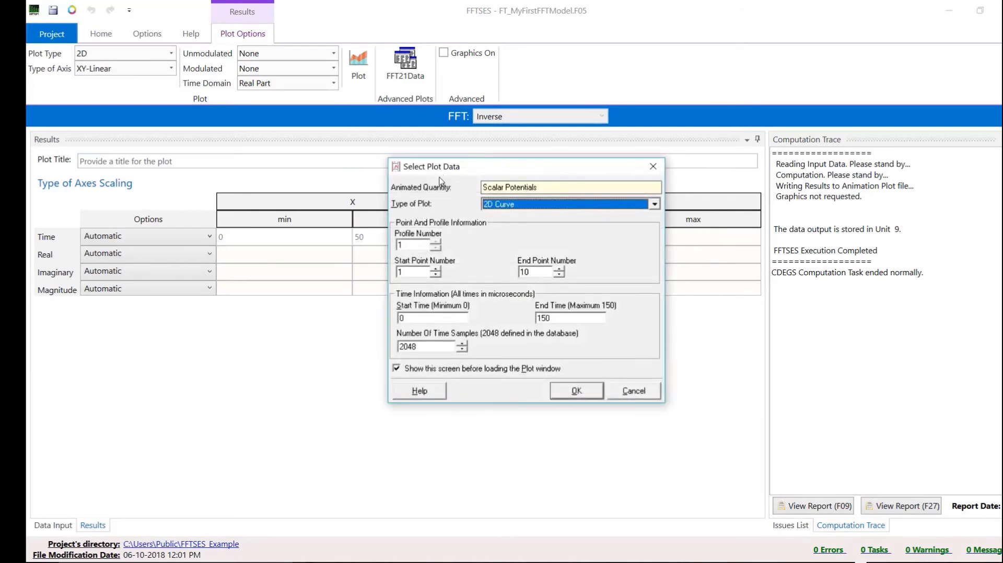
{"action": "left_click", "coordinate": [576, 390]}
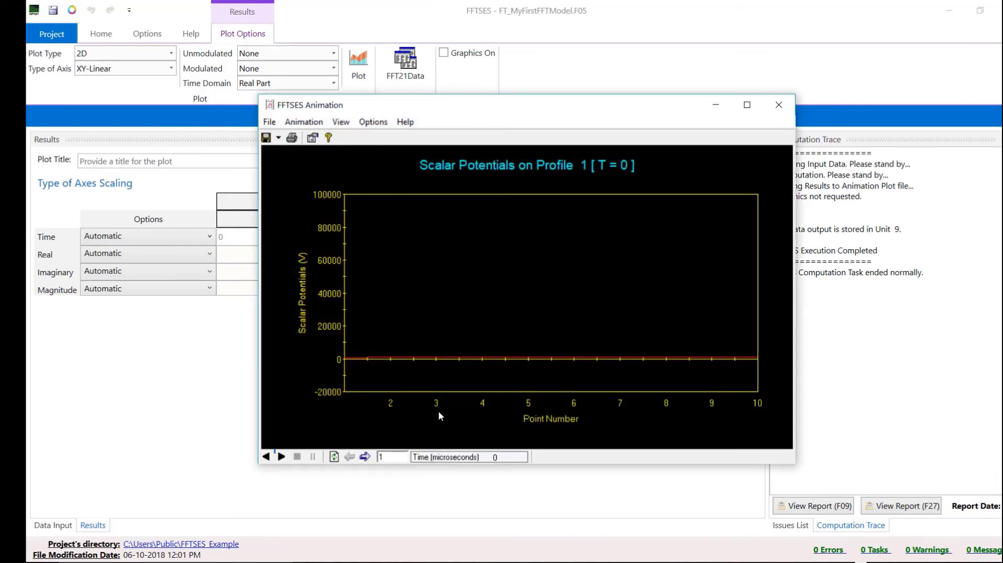
{"action": "left_click", "coordinate": [281, 457]}
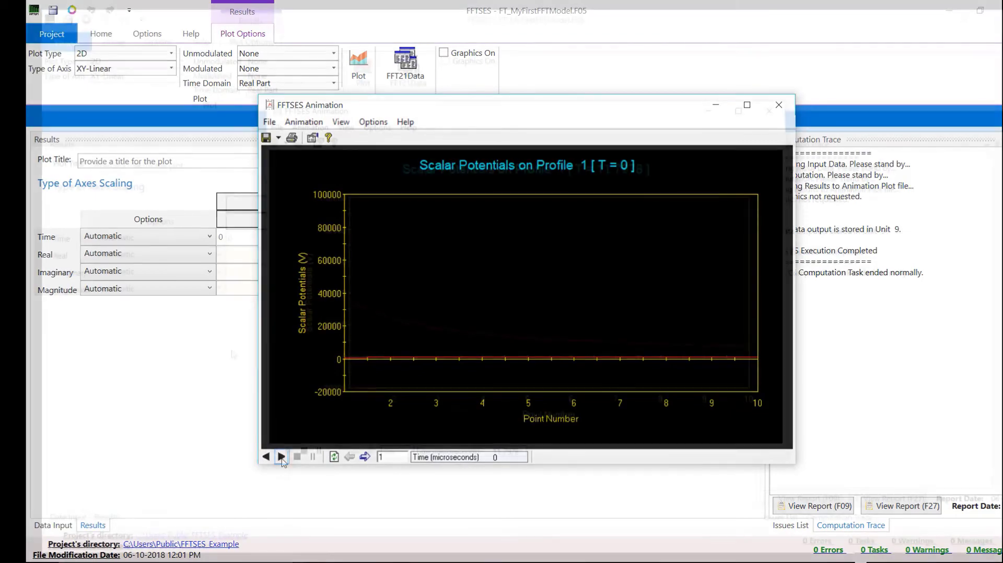